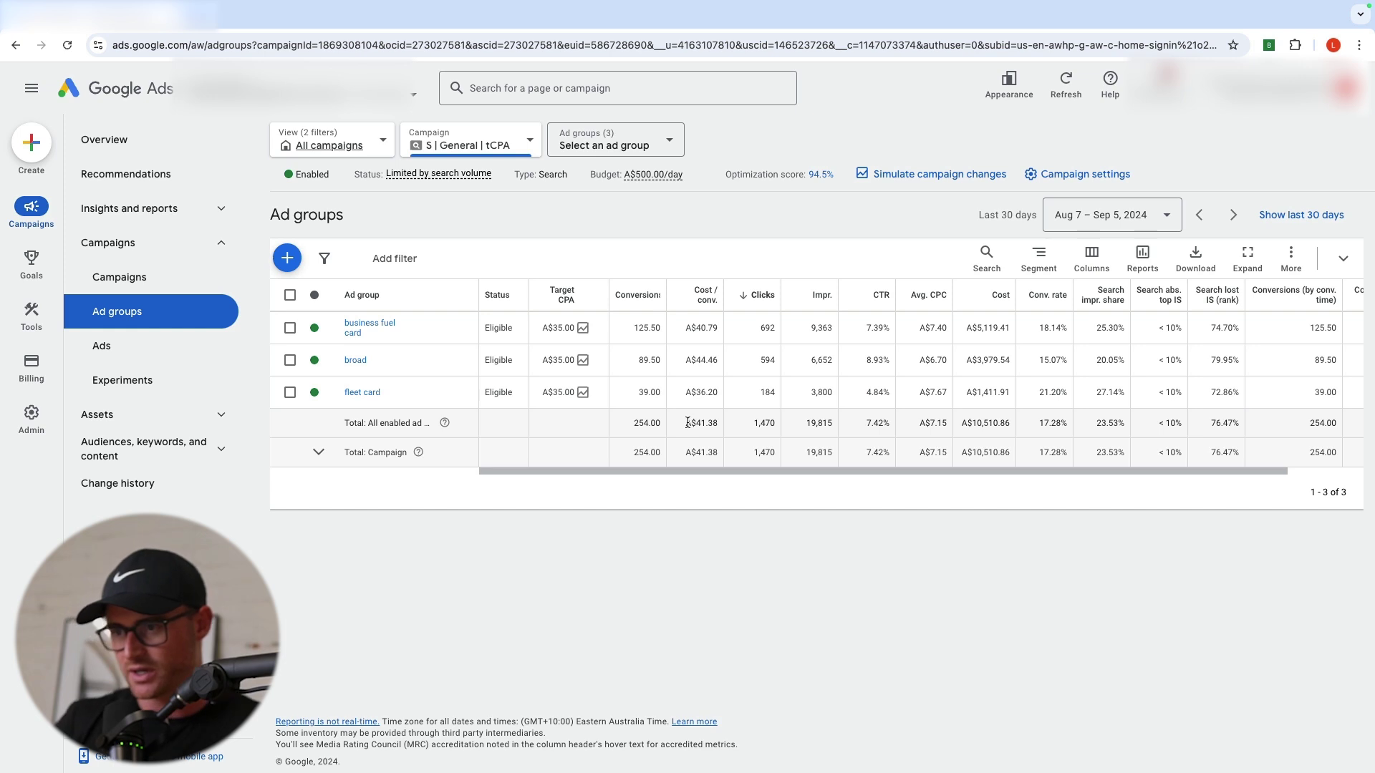
Step: Review the campaign totals: A$41.38 cost per conversion and A$7.15 average CPC
drag(682, 422, 713, 422)
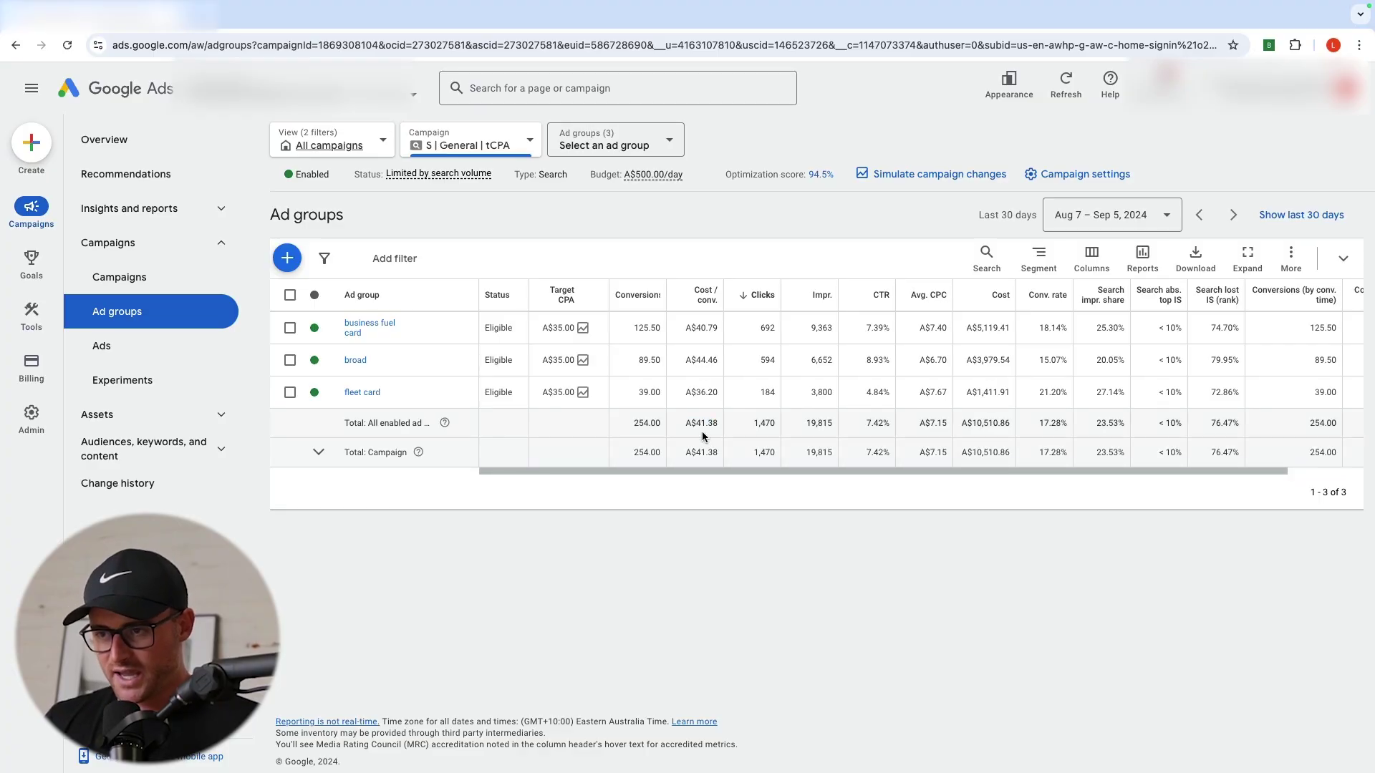
triple_click(701, 432)
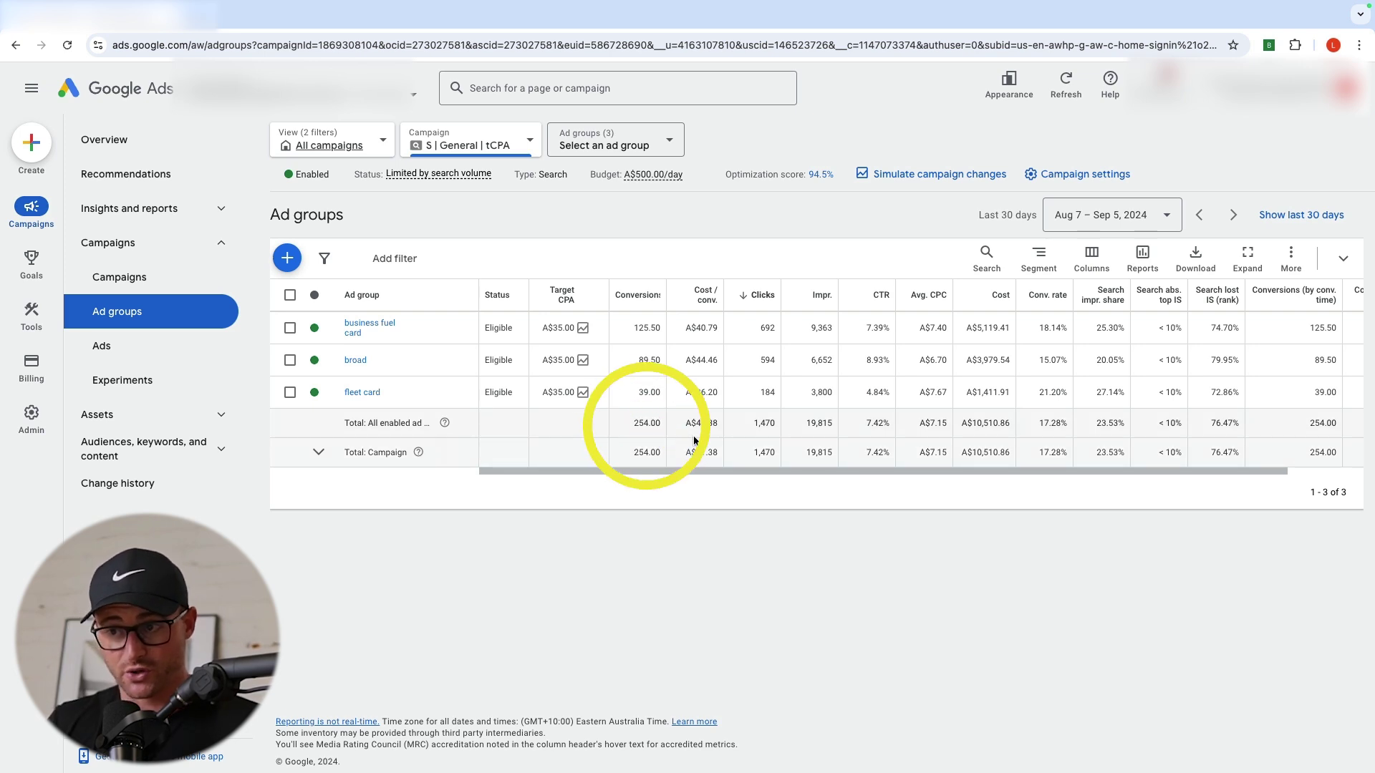
click(693, 435)
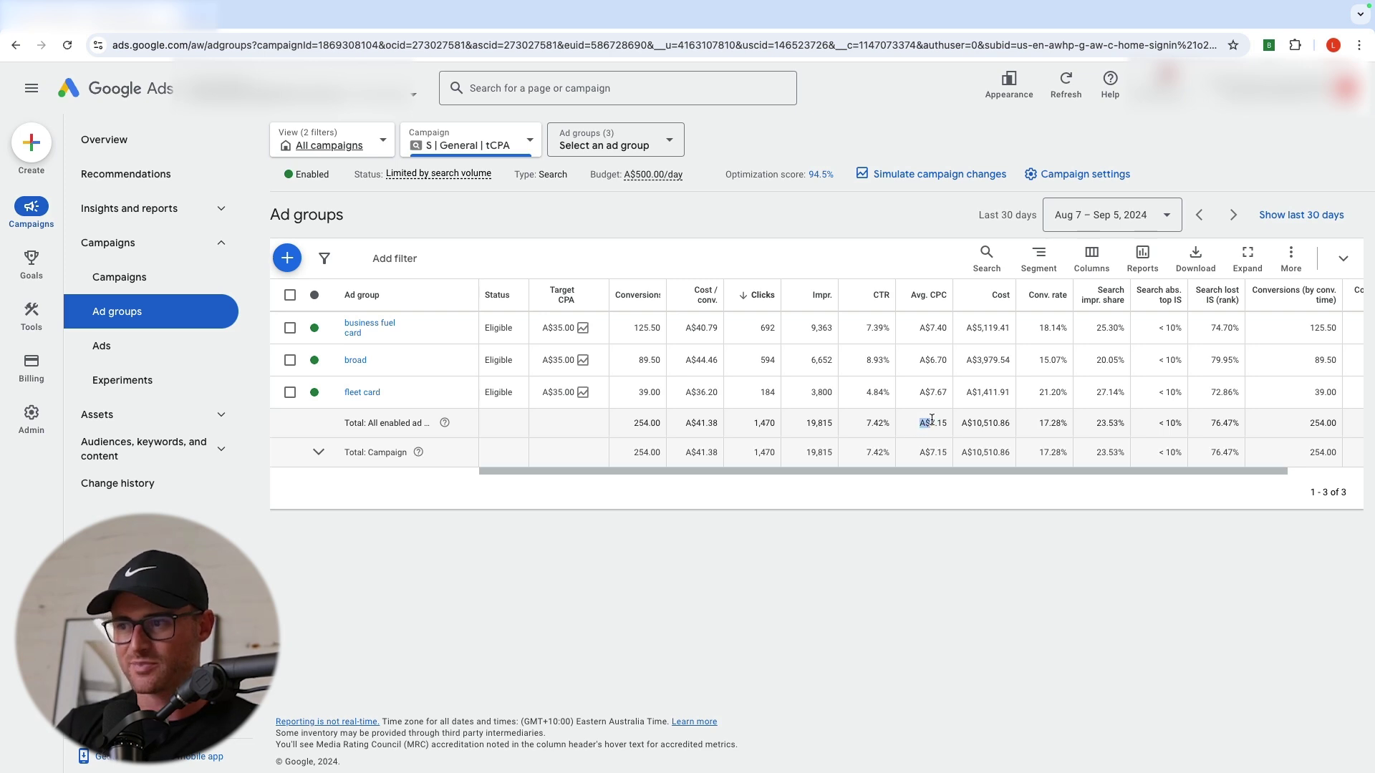
double_click(932, 424)
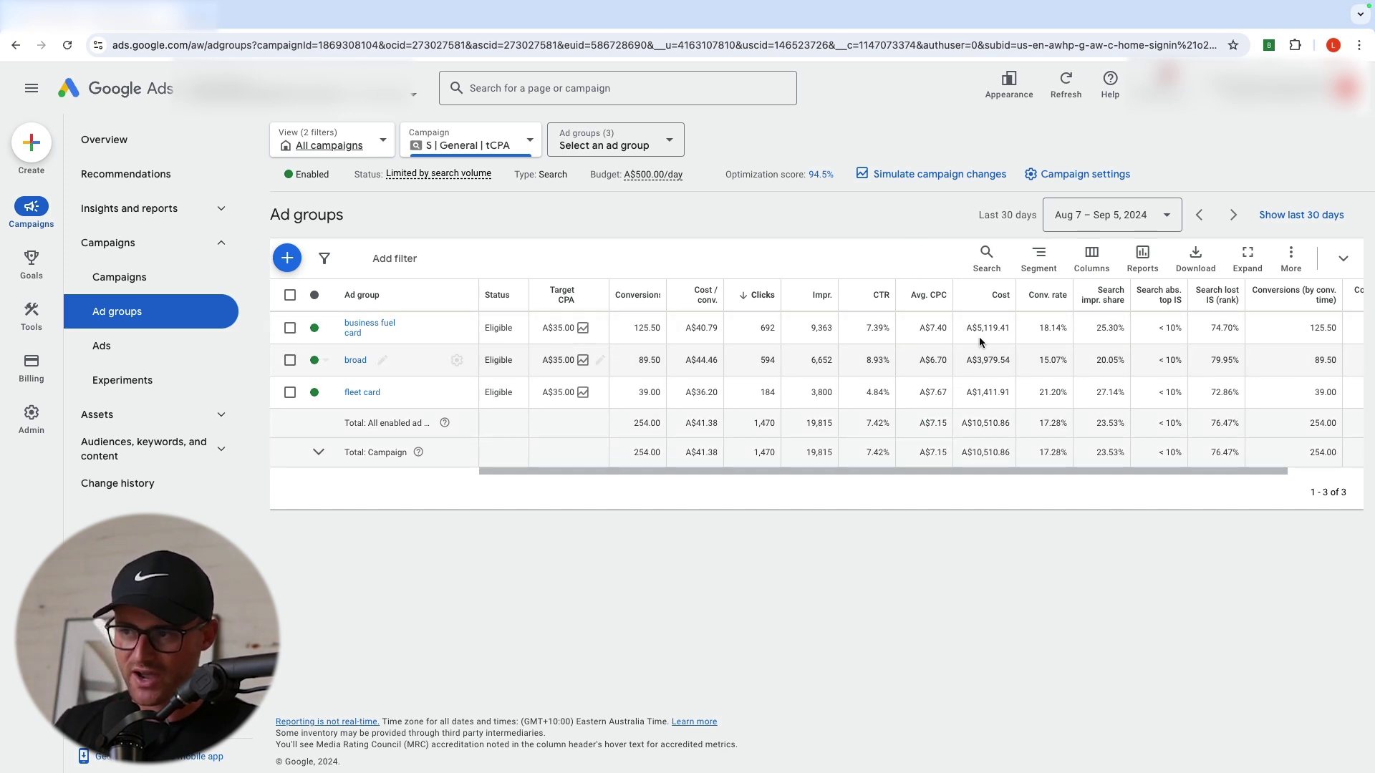
Step: Go to Insights and reports > Search terms and check the top term's average CPC
click(190, 215)
click(156, 311)
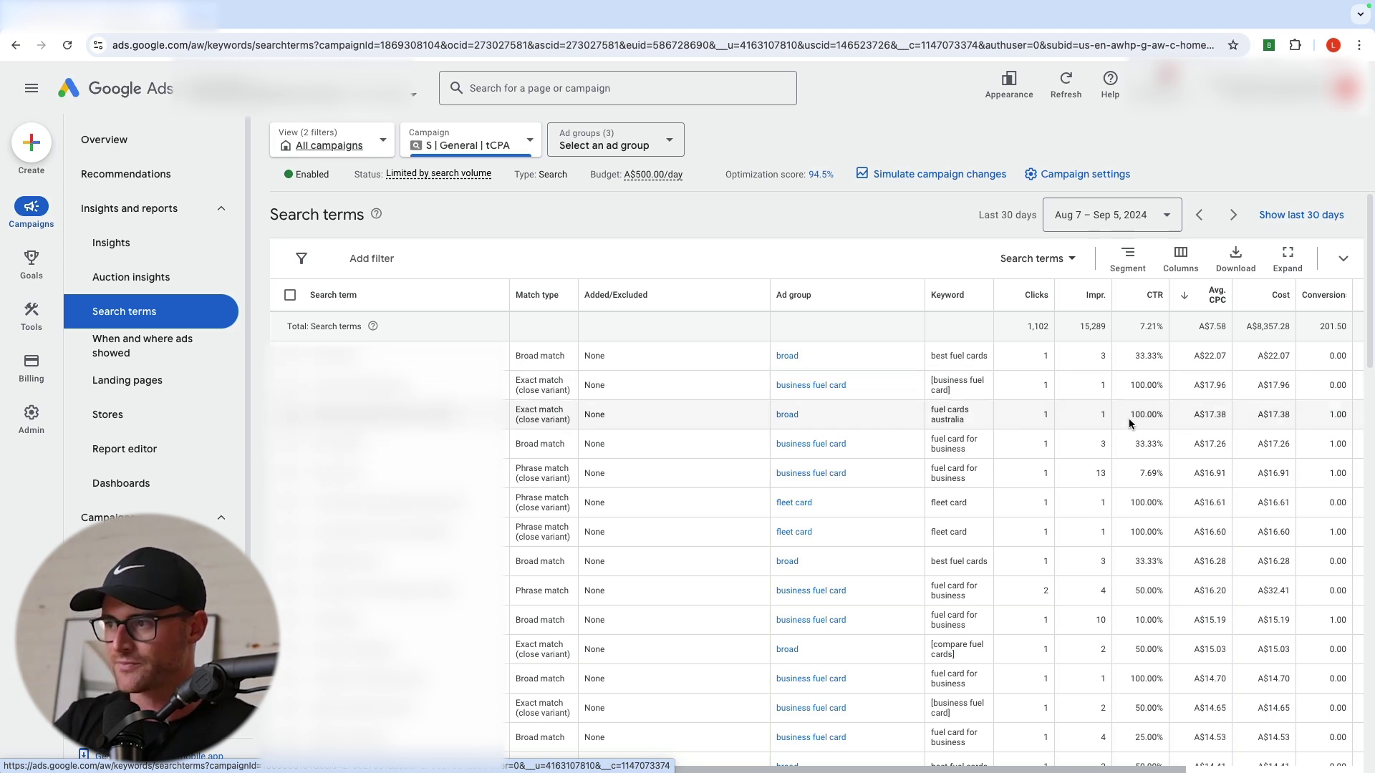
drag(1194, 355, 1253, 371)
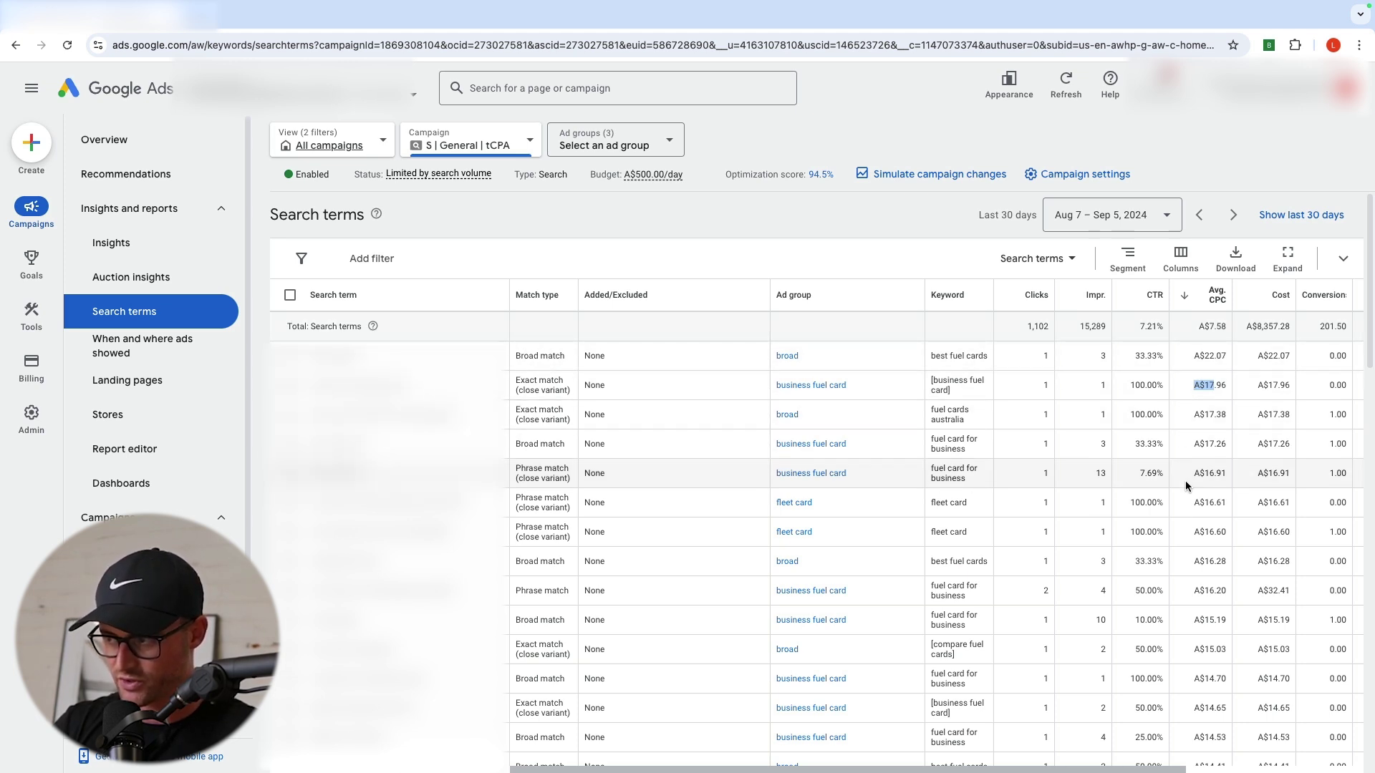
click(908, 370)
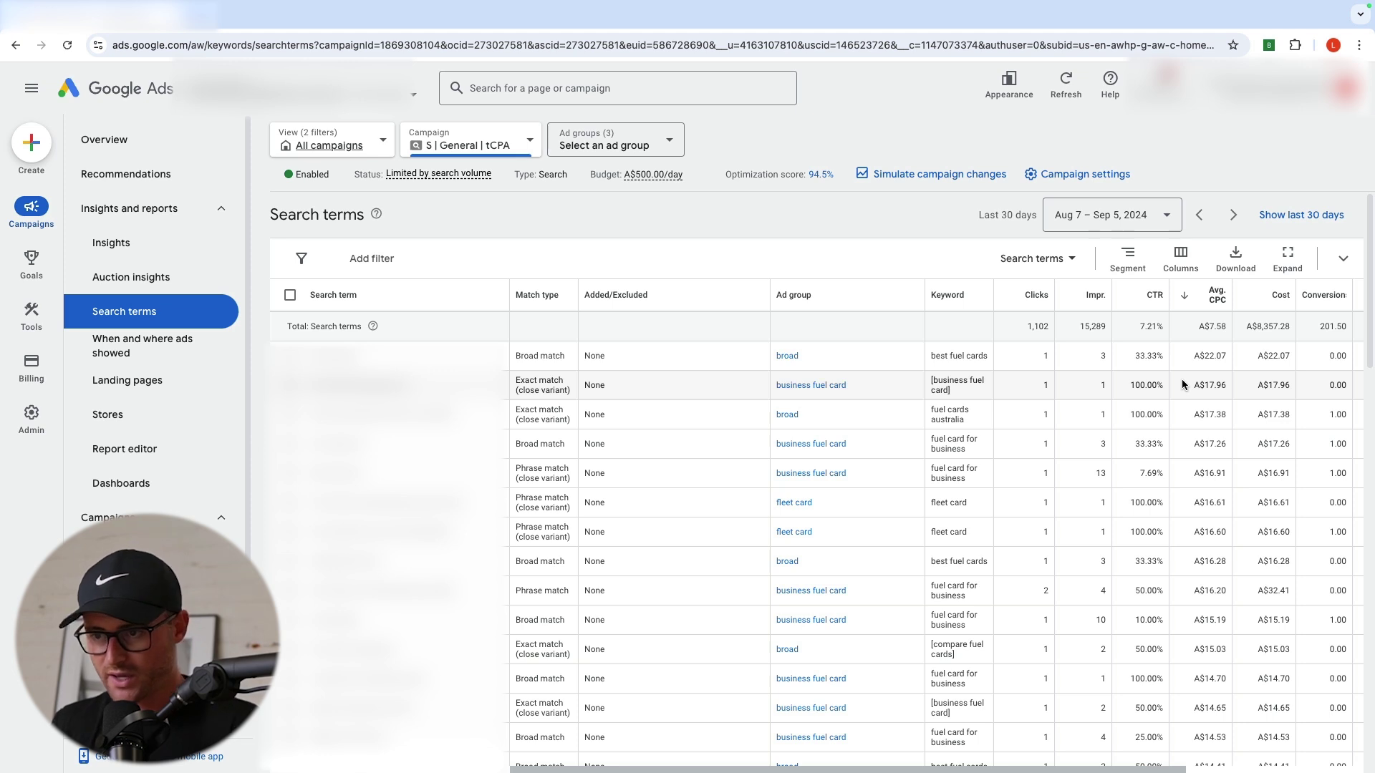
Step: Go from Campaigns to Tools > Budgets and bidding > Bid strategies to list existing portfolio strategies
click(212, 224)
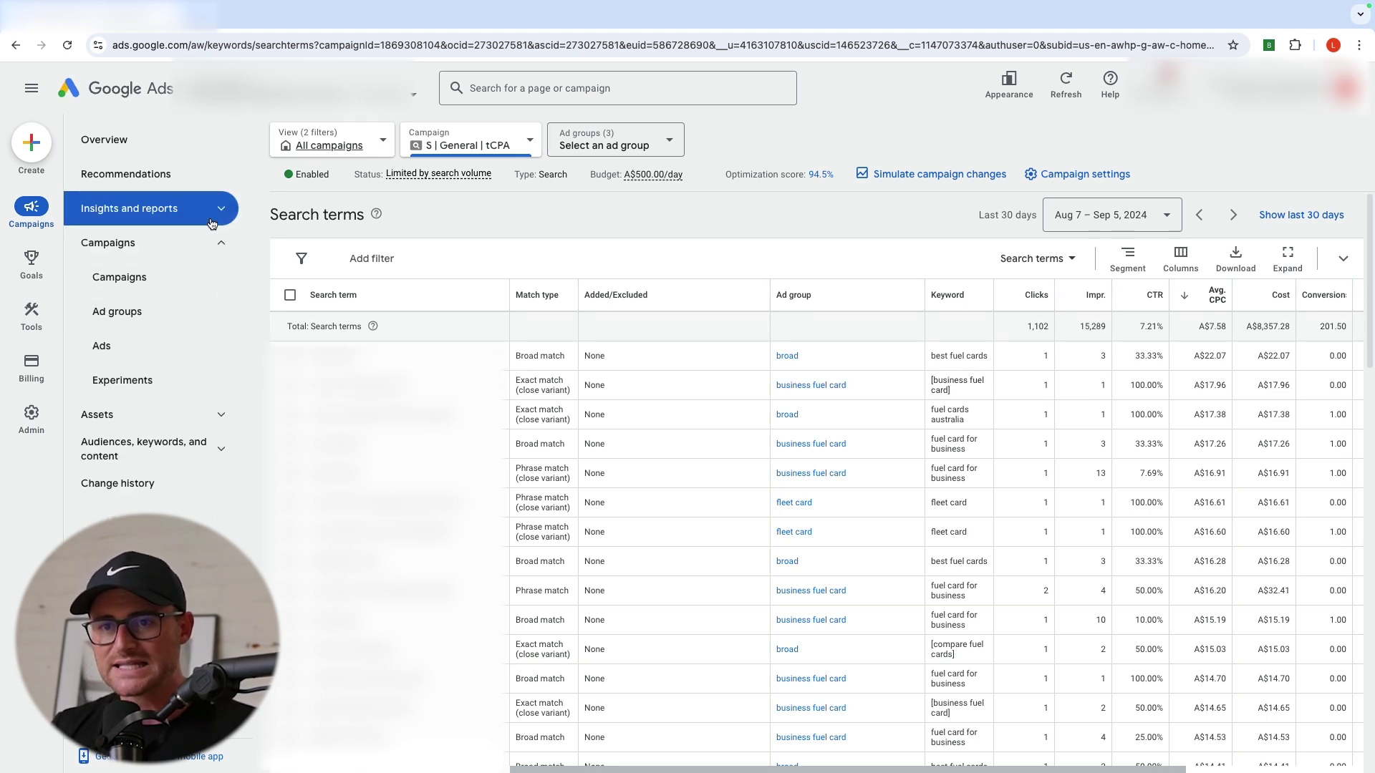
click(188, 274)
click(32, 327)
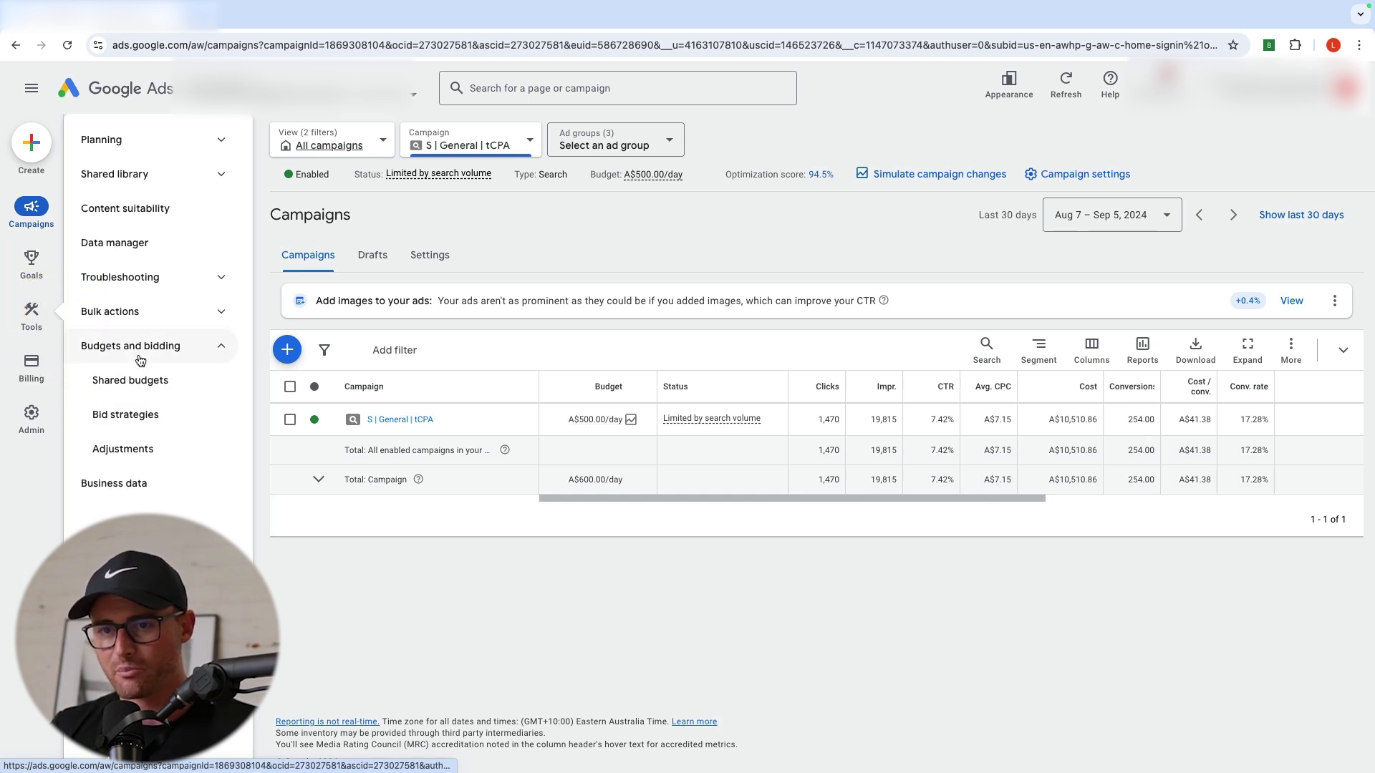
click(142, 378)
click(131, 421)
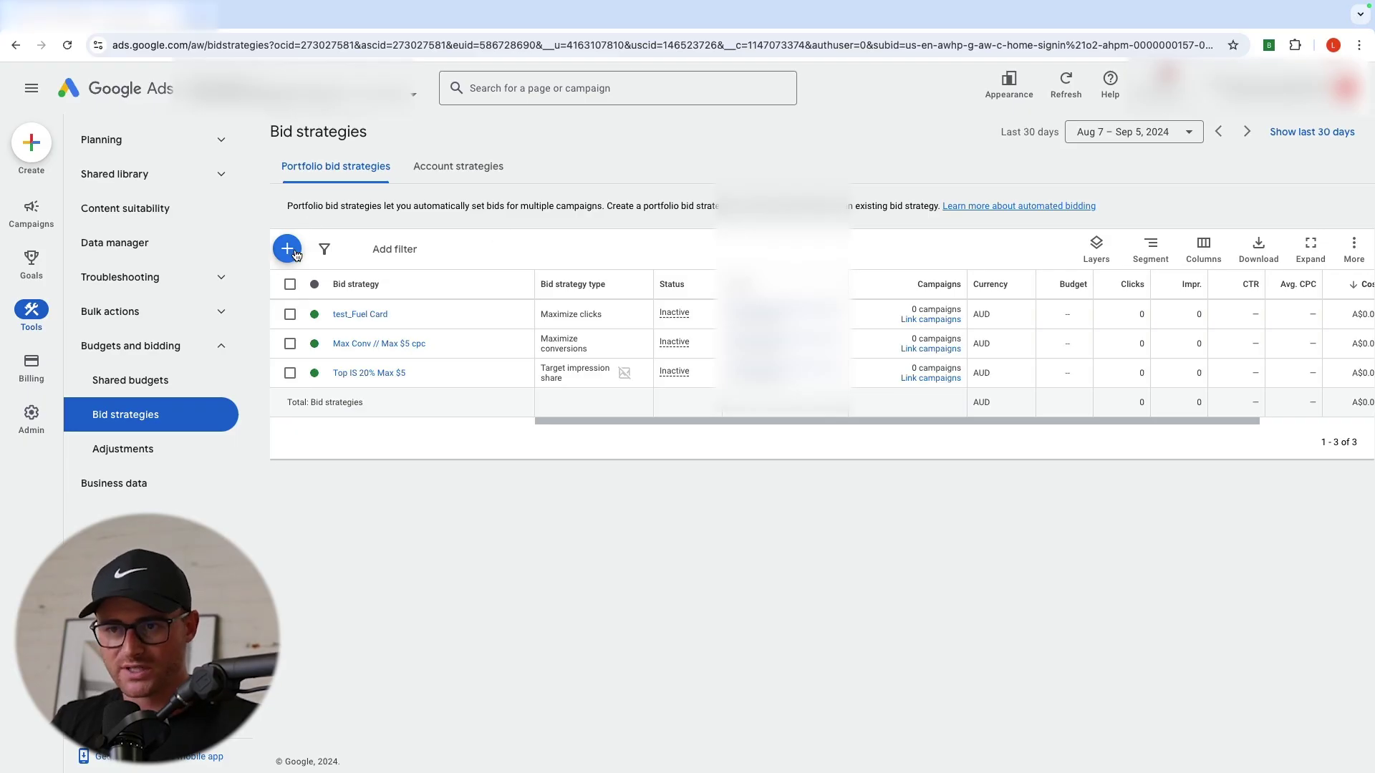
Step: Create a Target CPA portfolio strategy named 'tCPA $35 - Max CPC $x - Sep 5, 2024'
click(290, 256)
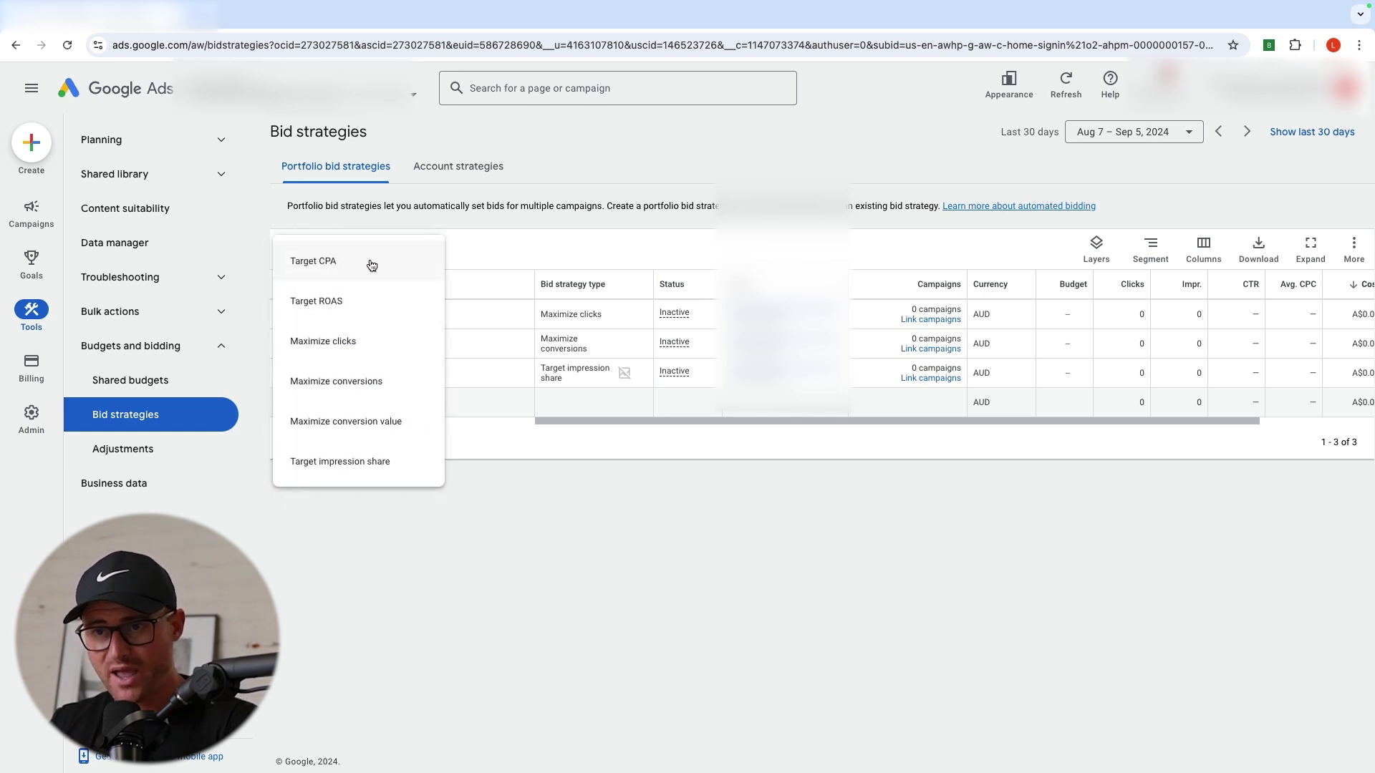
click(372, 262)
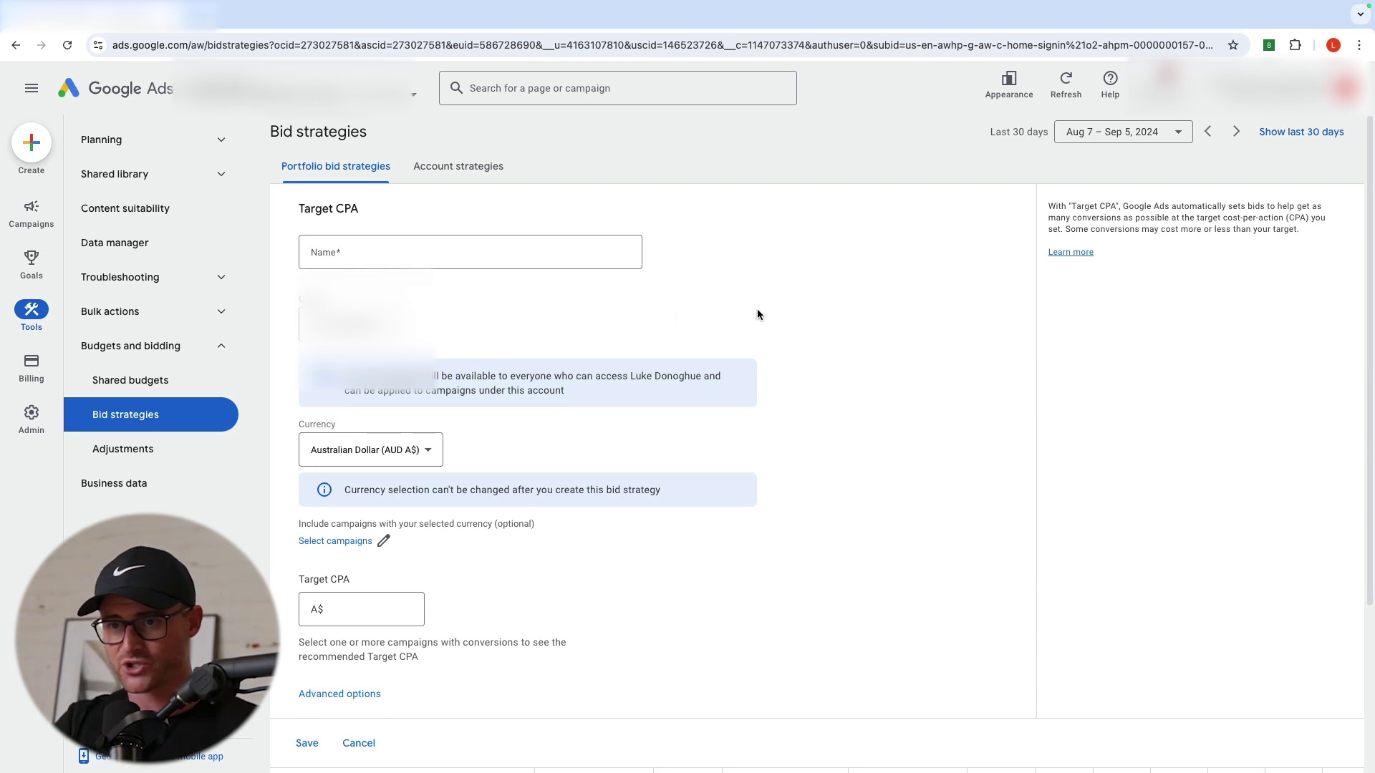
click(574, 262)
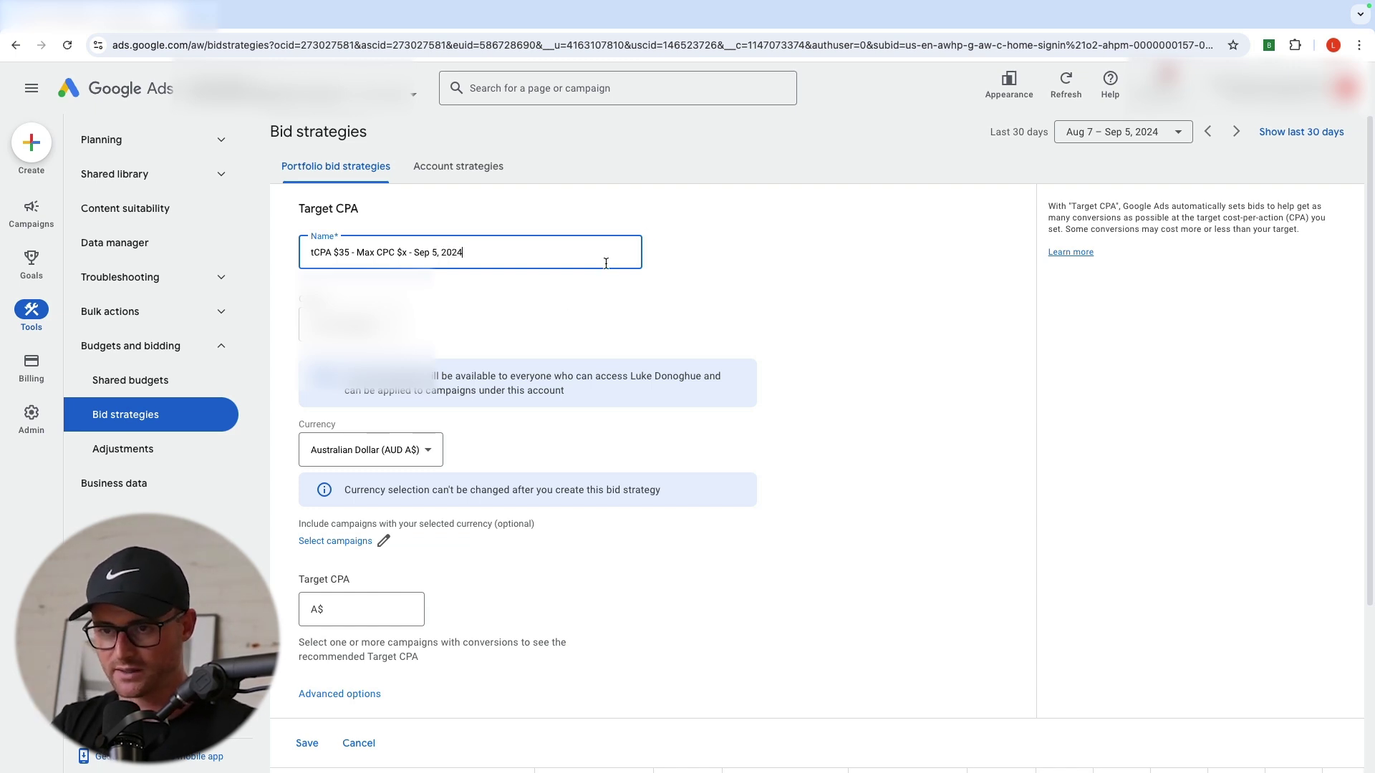
click(537, 315)
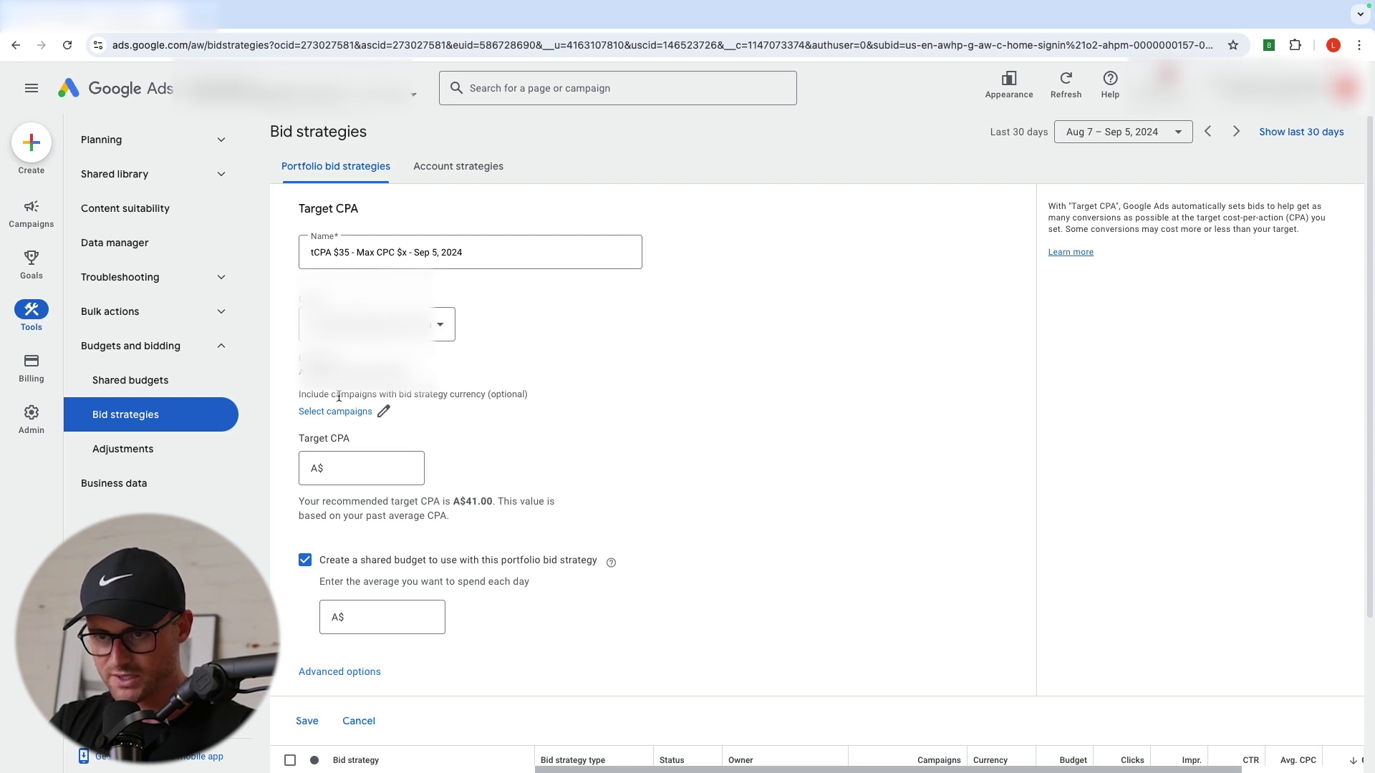
Step: Add the S | General | tCPA campaign to the strategy
click(385, 414)
click(698, 419)
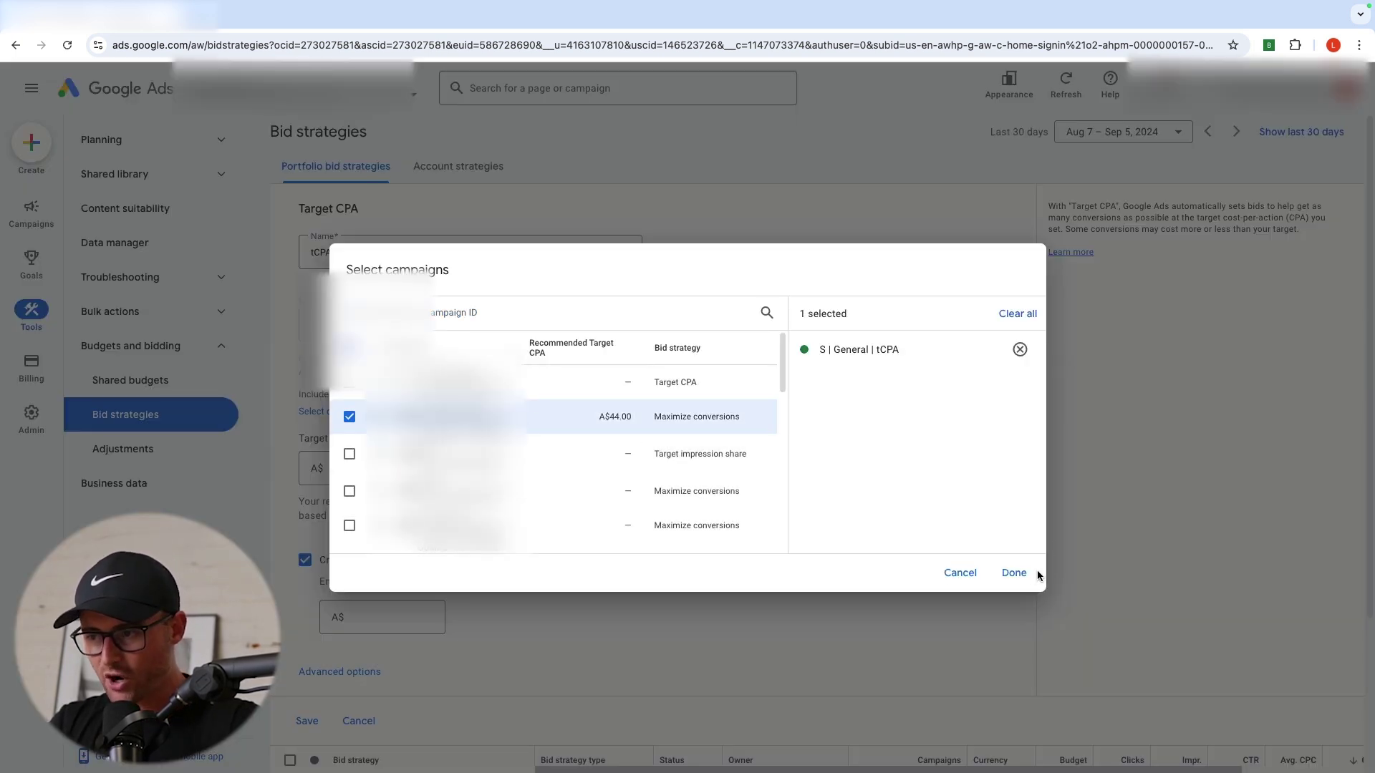
click(1016, 573)
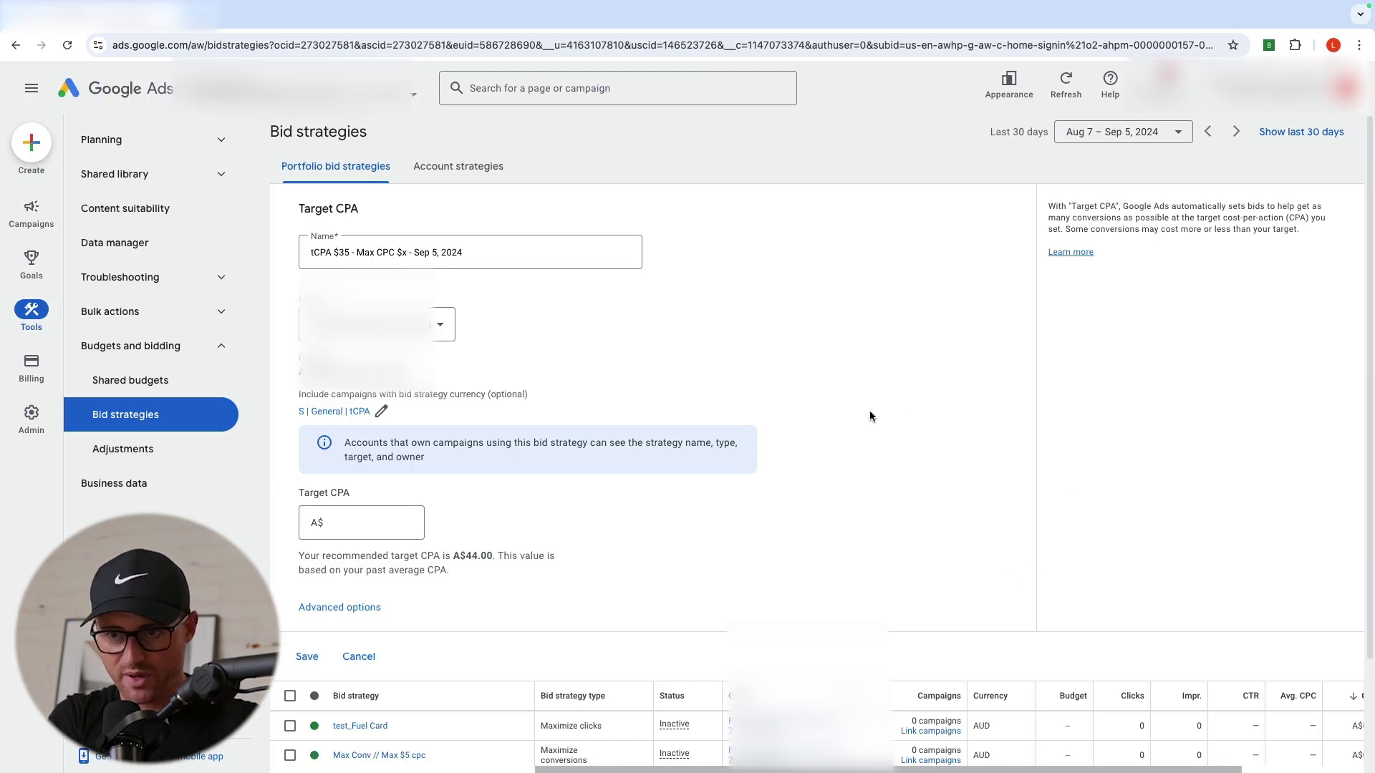
Step: Enter a A$35 Target CPA and expand Advanced options to show the Maximum bid limit field
key(Tab)
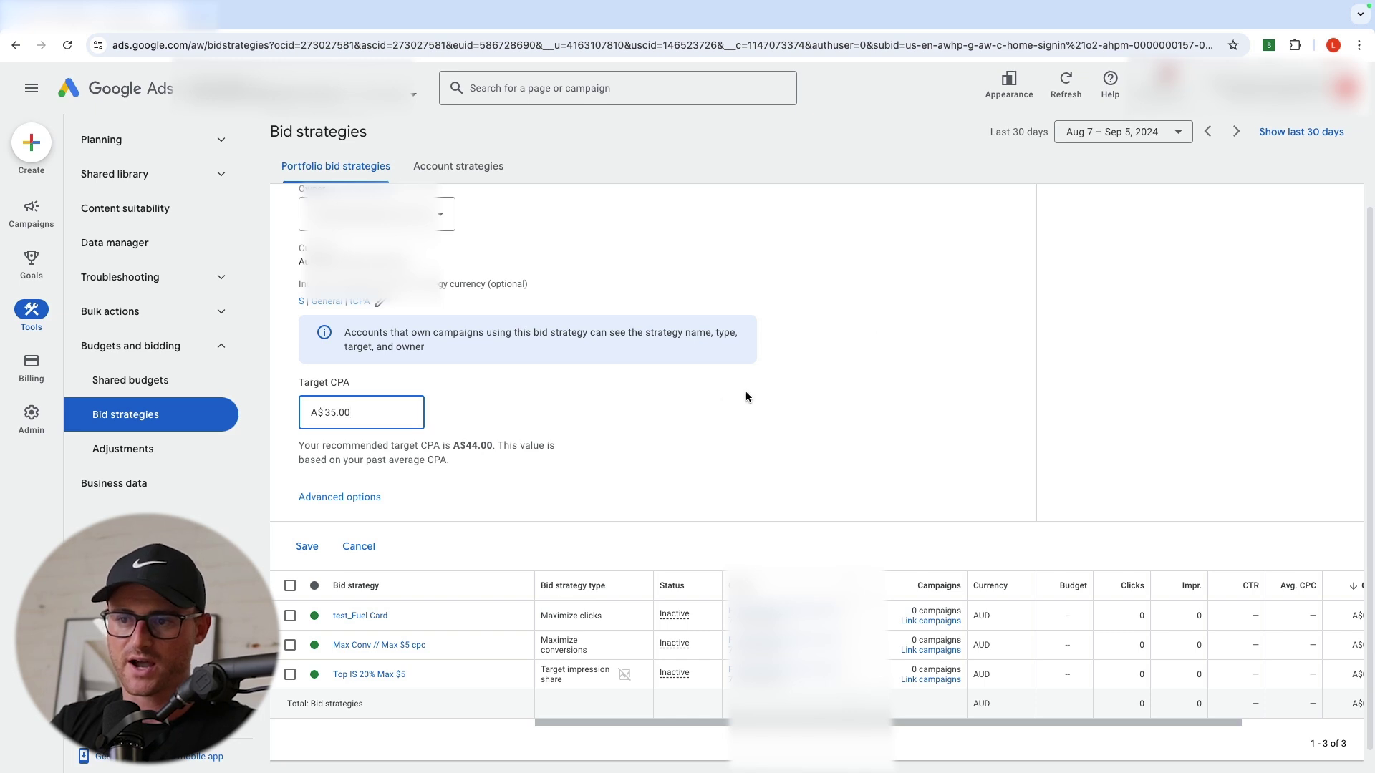
click(624, 421)
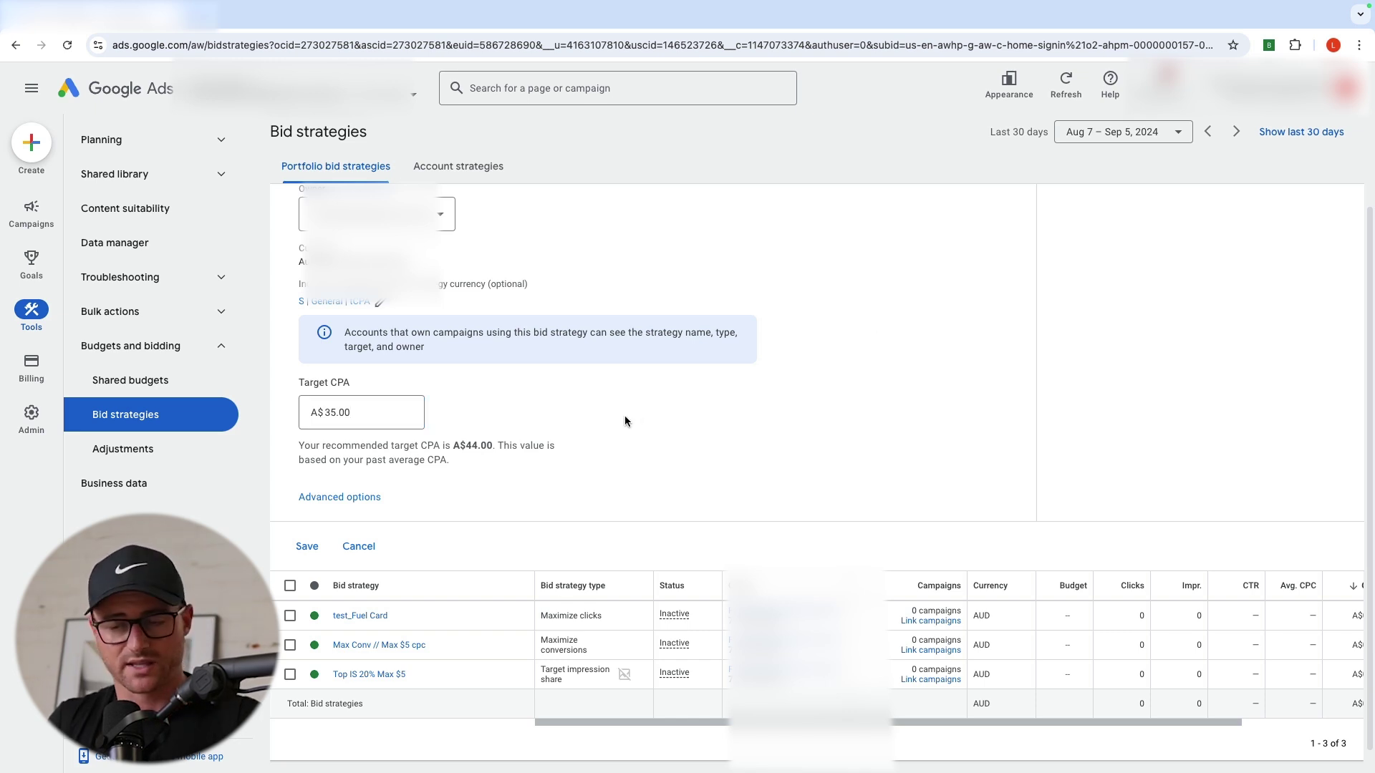
click(365, 503)
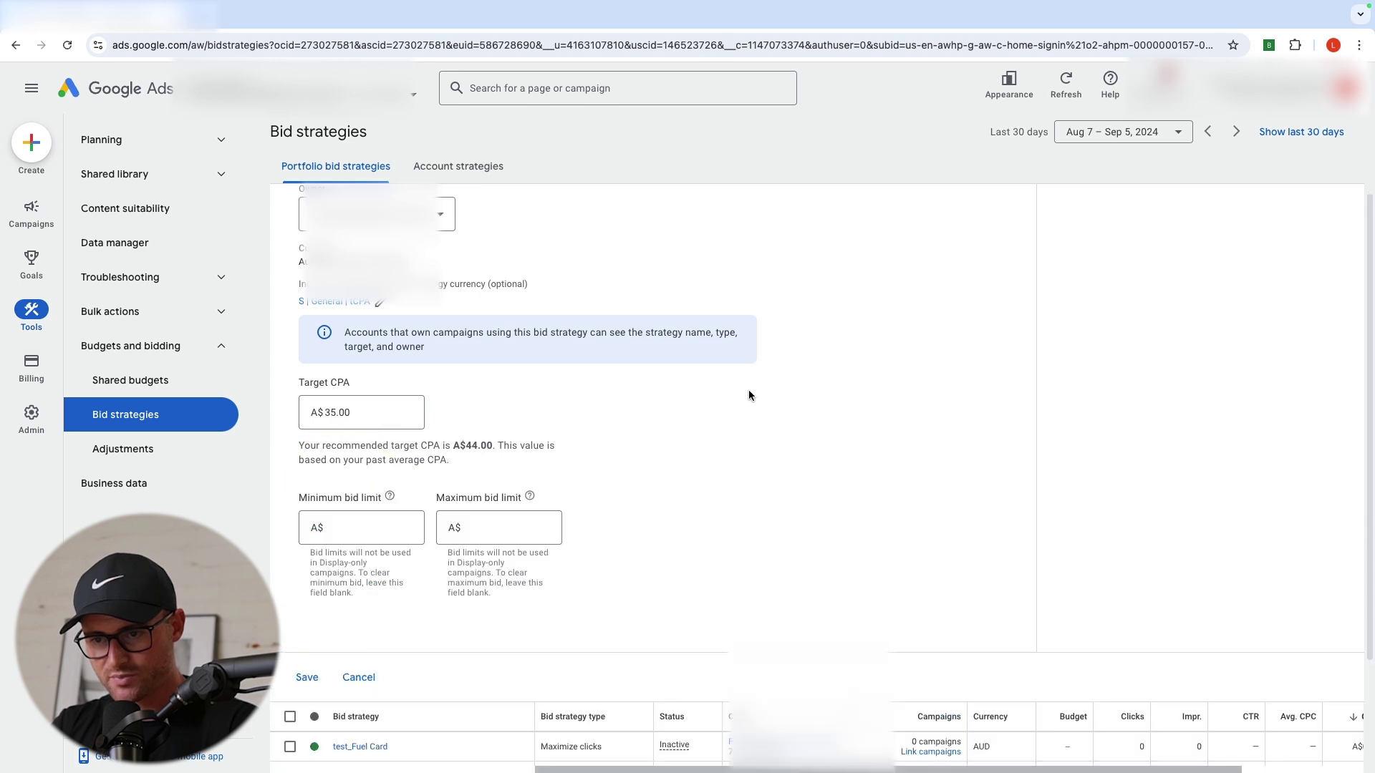
scroll(809, 372, down, 2)
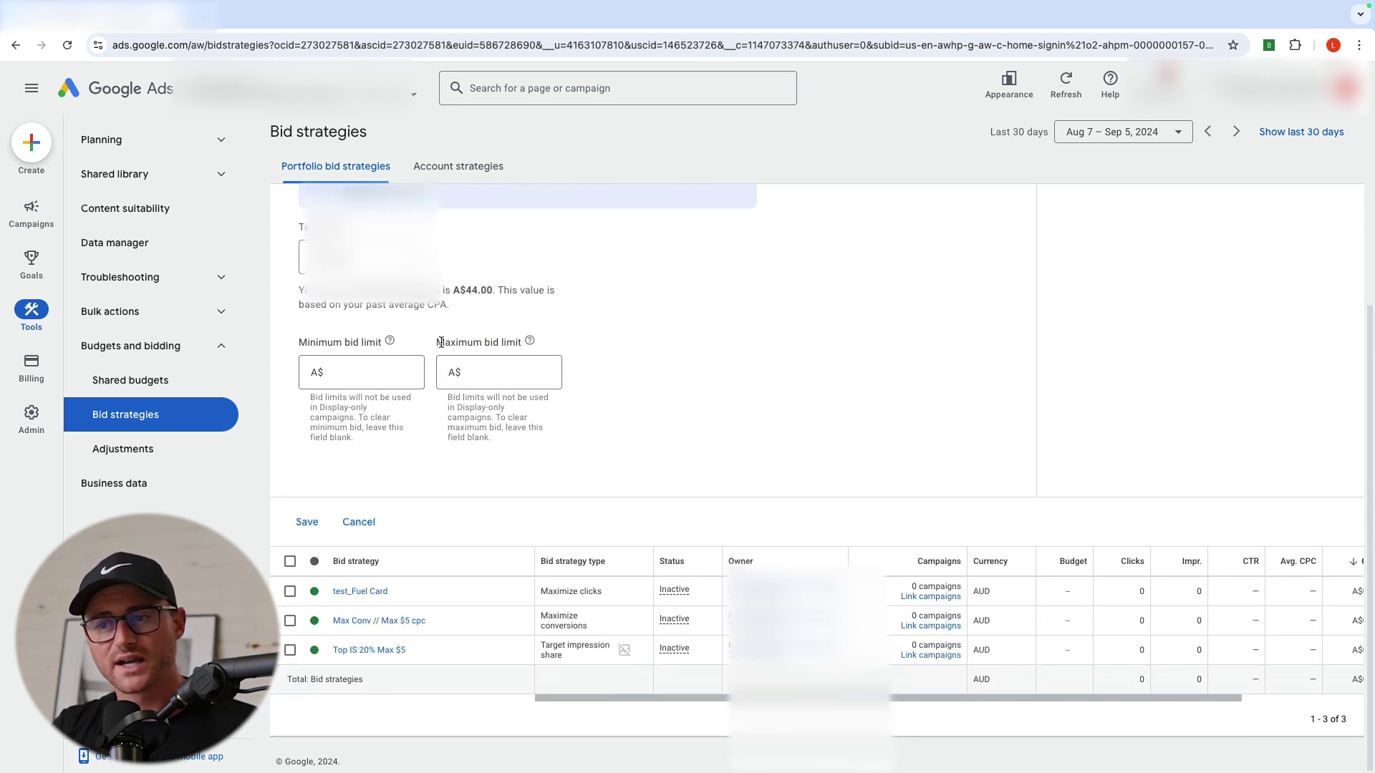
drag(435, 342, 515, 336)
click(710, 385)
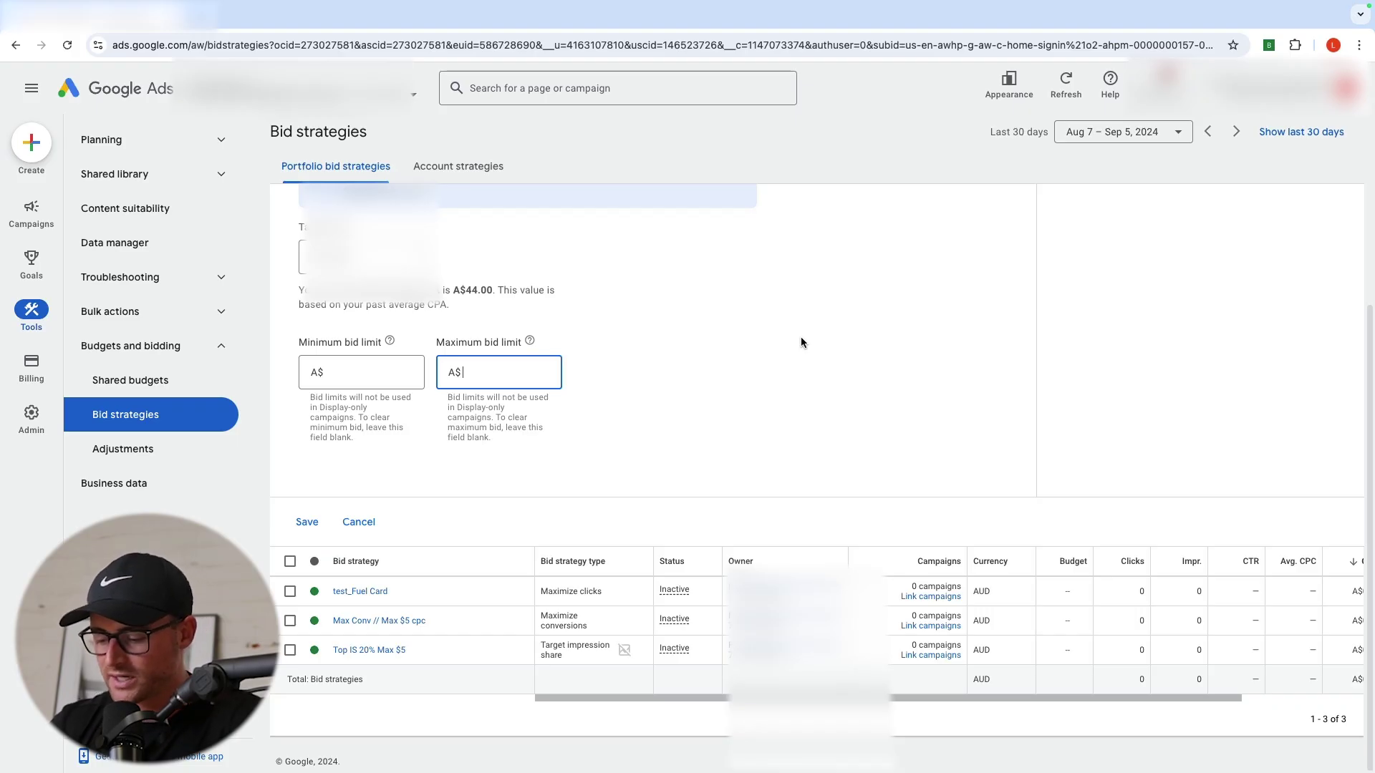
Step: Fix the Maximum bid limit entry, deleting the mistyped 5.8 to leave a A$14.00 cap
text(5.8)
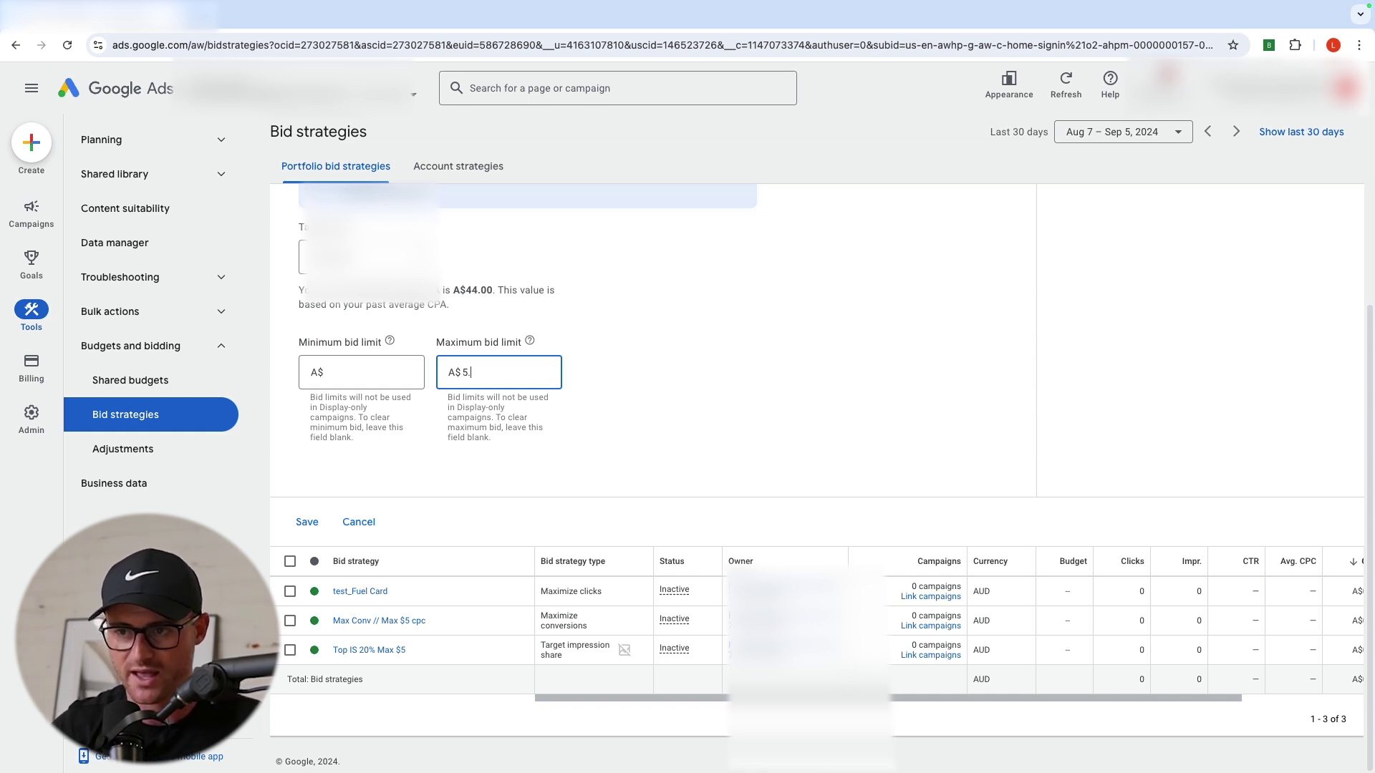
key(BackSpace)
key(BackSpace)
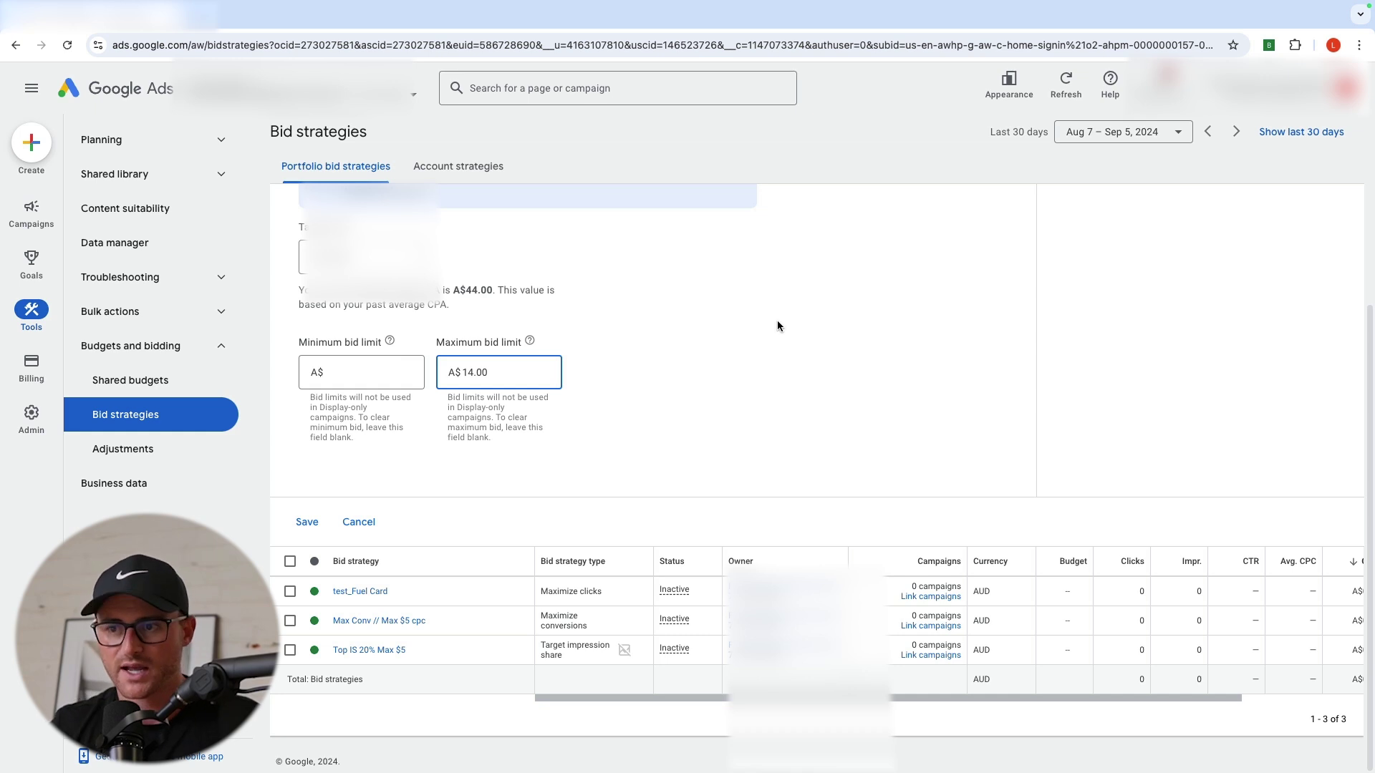
Step: Replace the x in the name with 14, making it 'tCPA $35 - Max CPC $14 - Sep 5, 2024'
scroll(612, 373, up, 4)
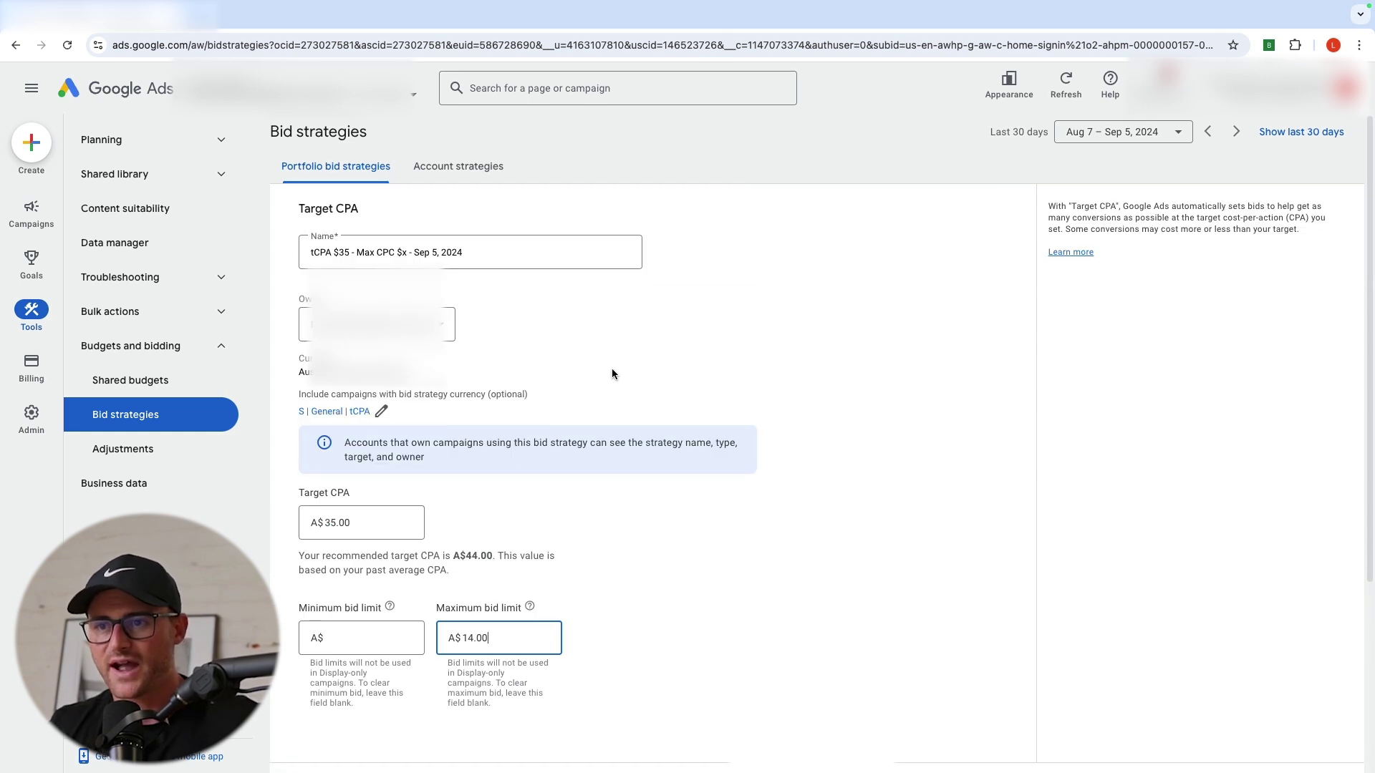
click(405, 249)
key(BackSpace)
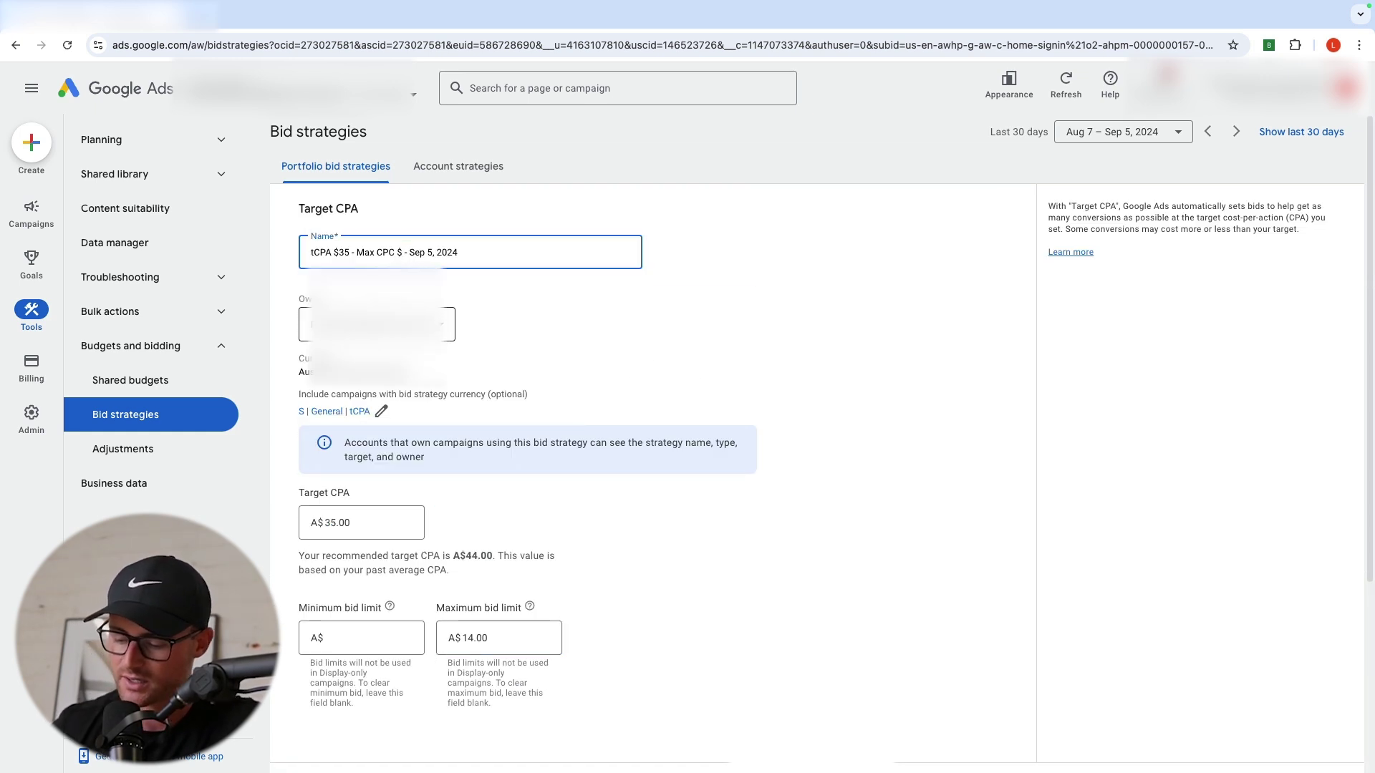
text(14)
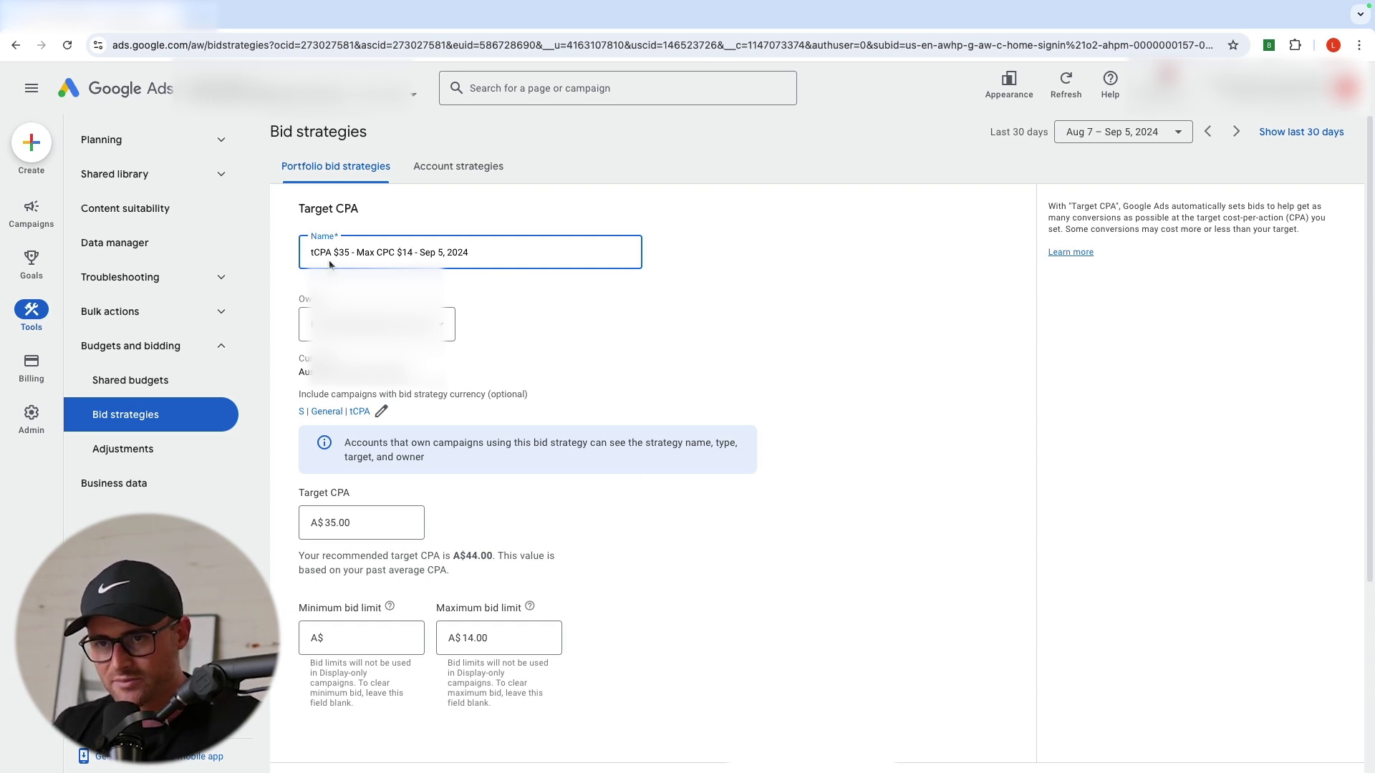
drag(357, 252, 408, 255)
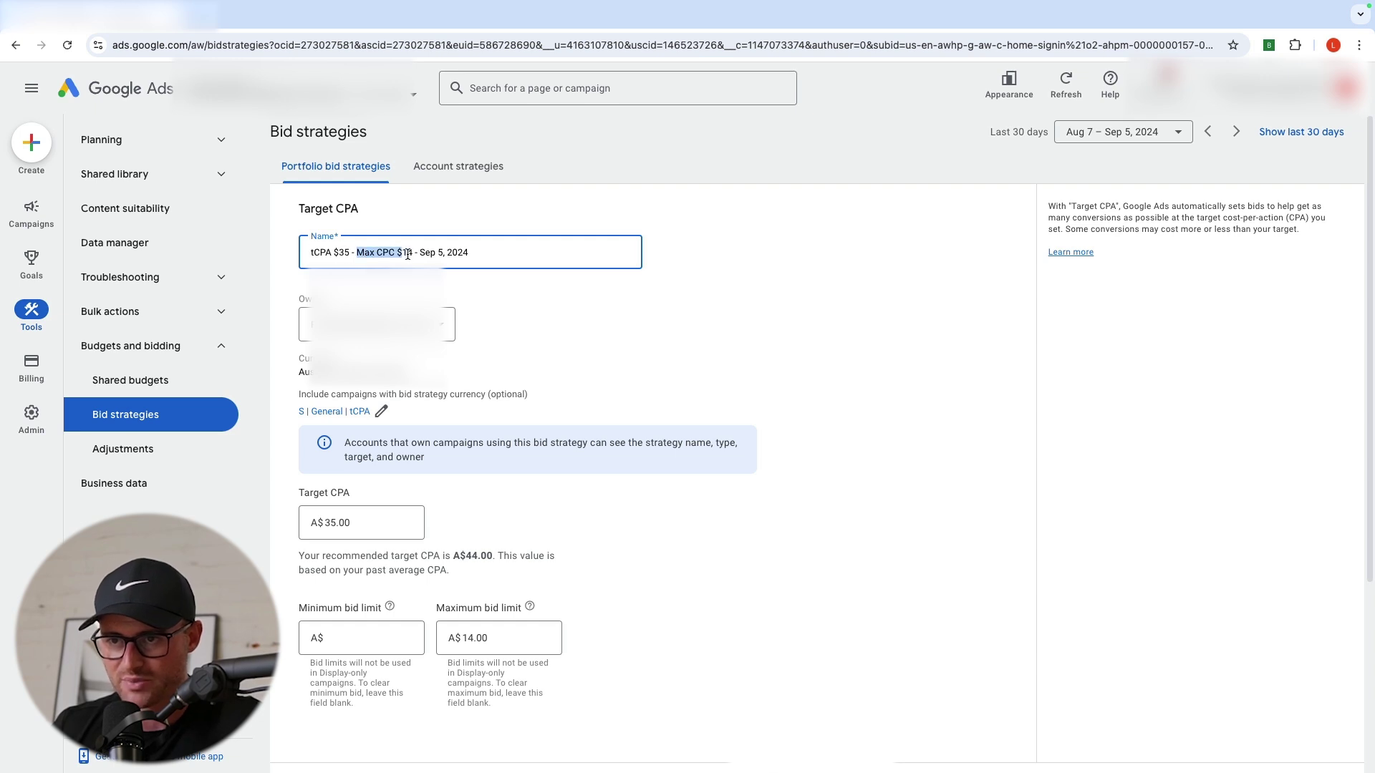
click(496, 252)
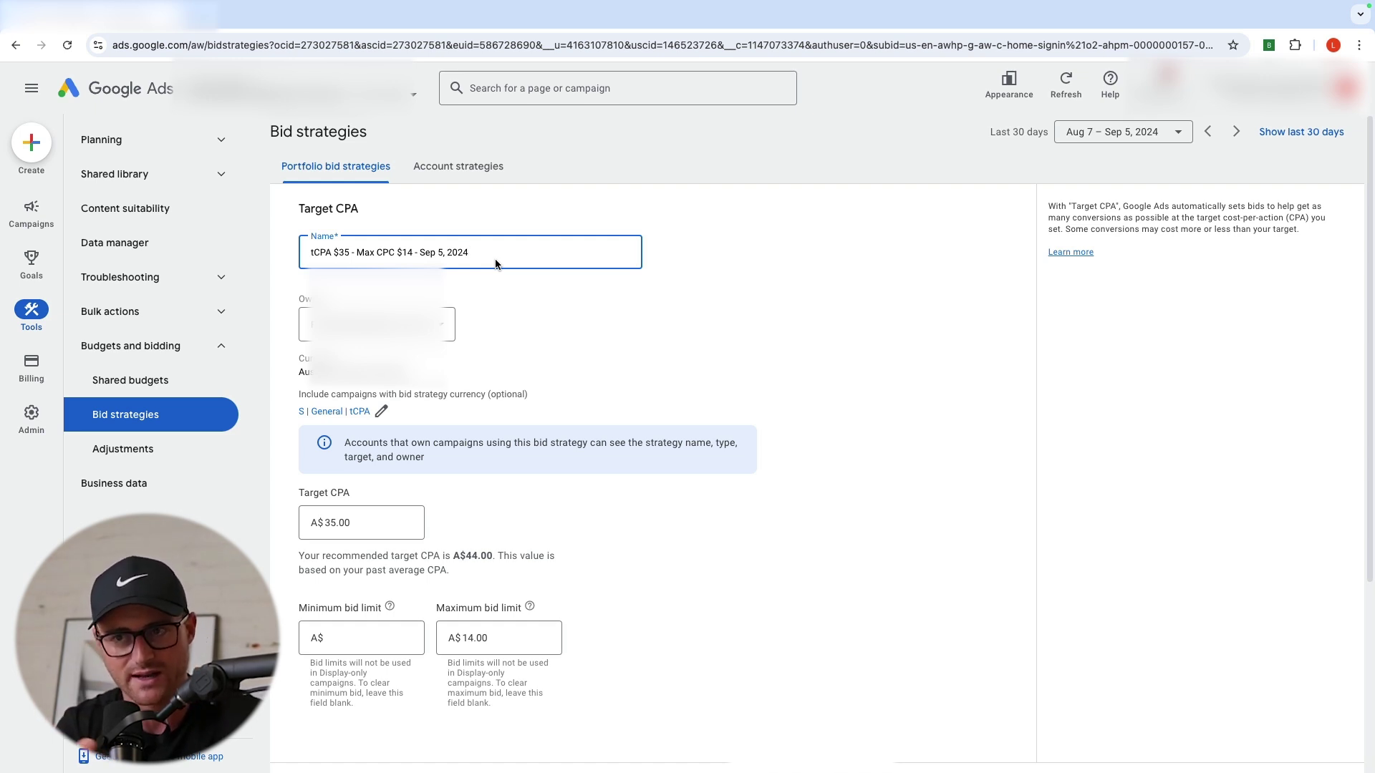
double_click(345, 251)
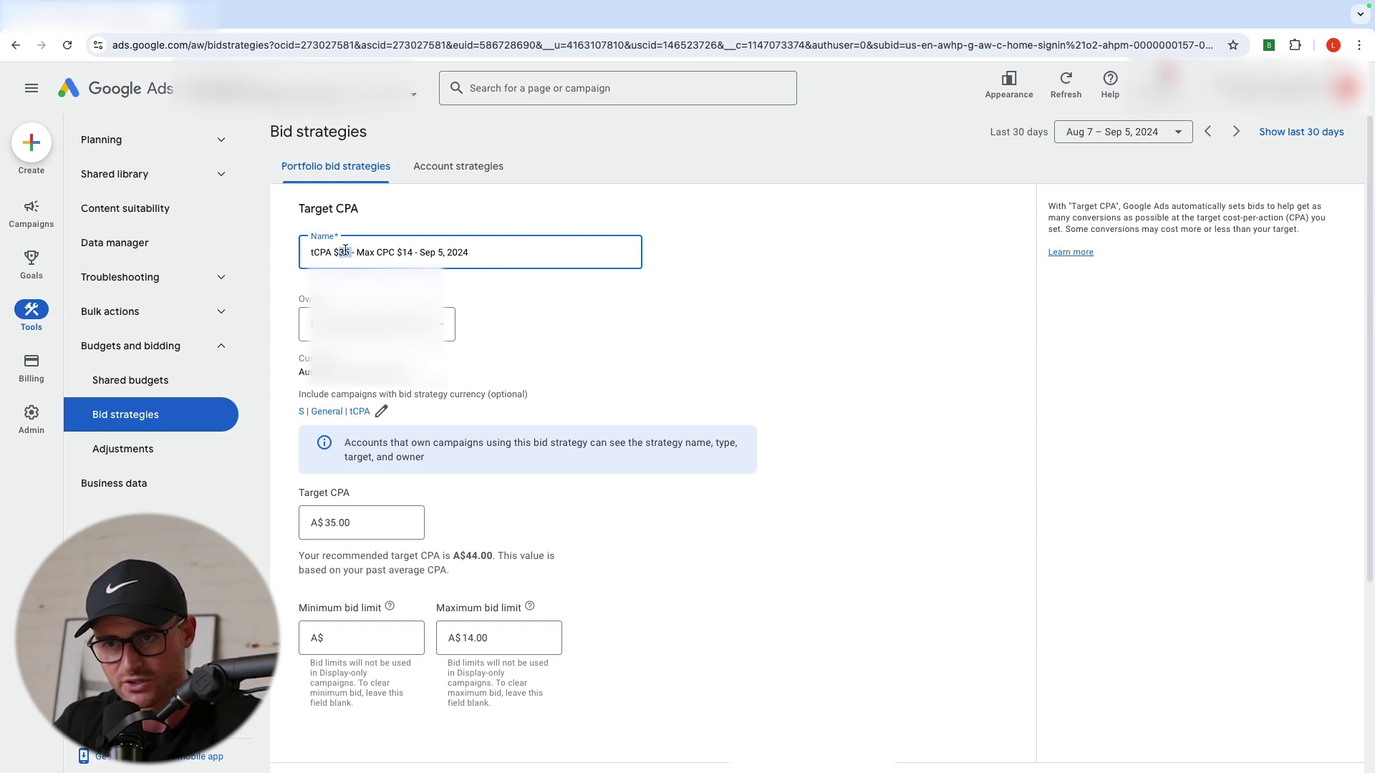
scroll(533, 356, down, 4)
triple_click(502, 372)
key(BackSpace)
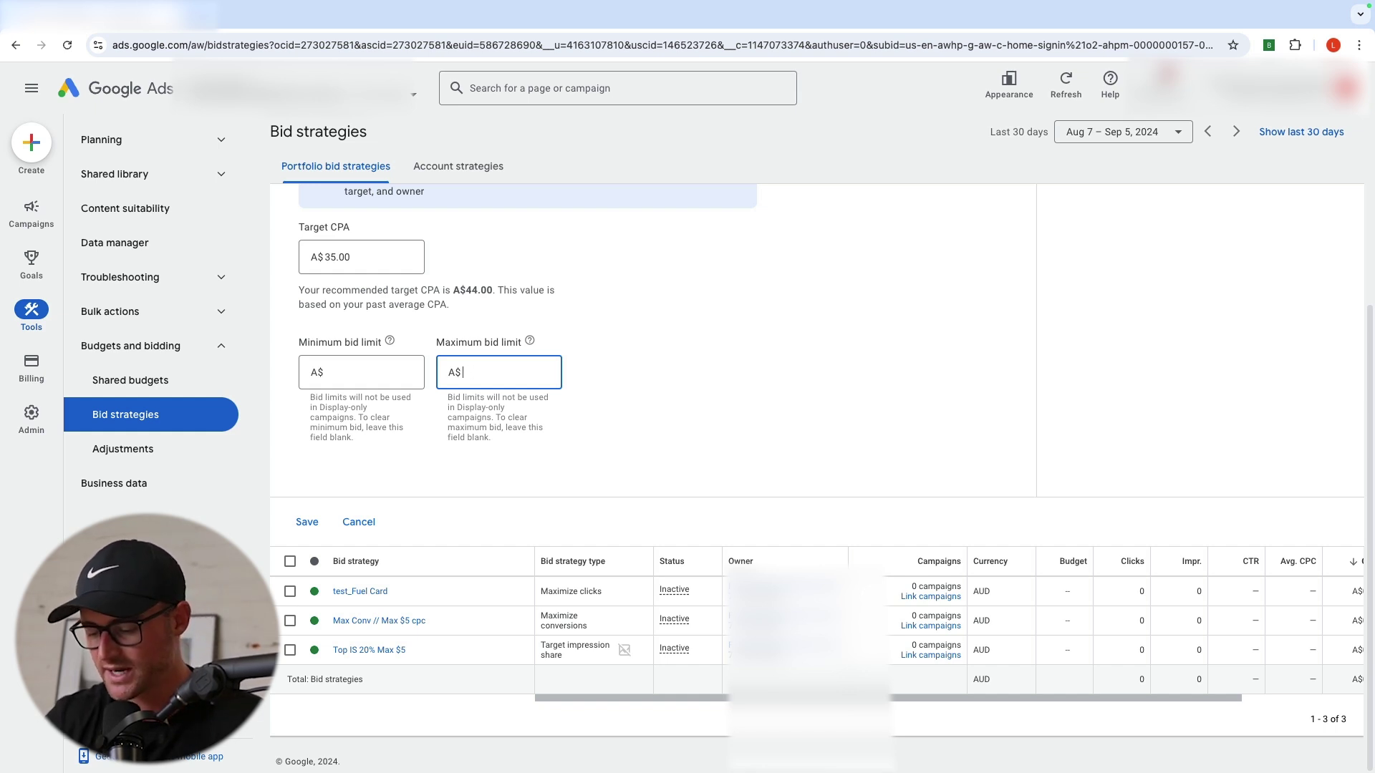
text(14)
click(576, 401)
scroll(525, 384, up, 4)
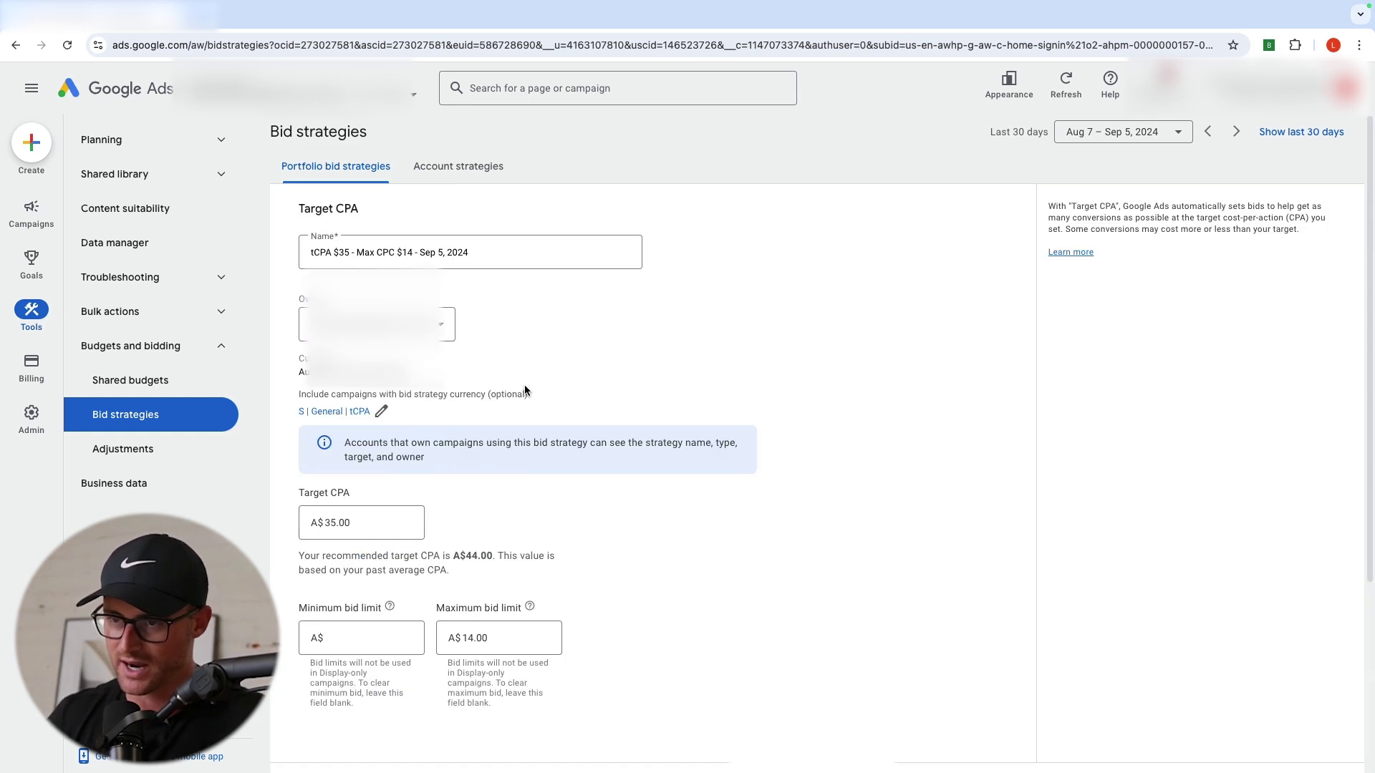